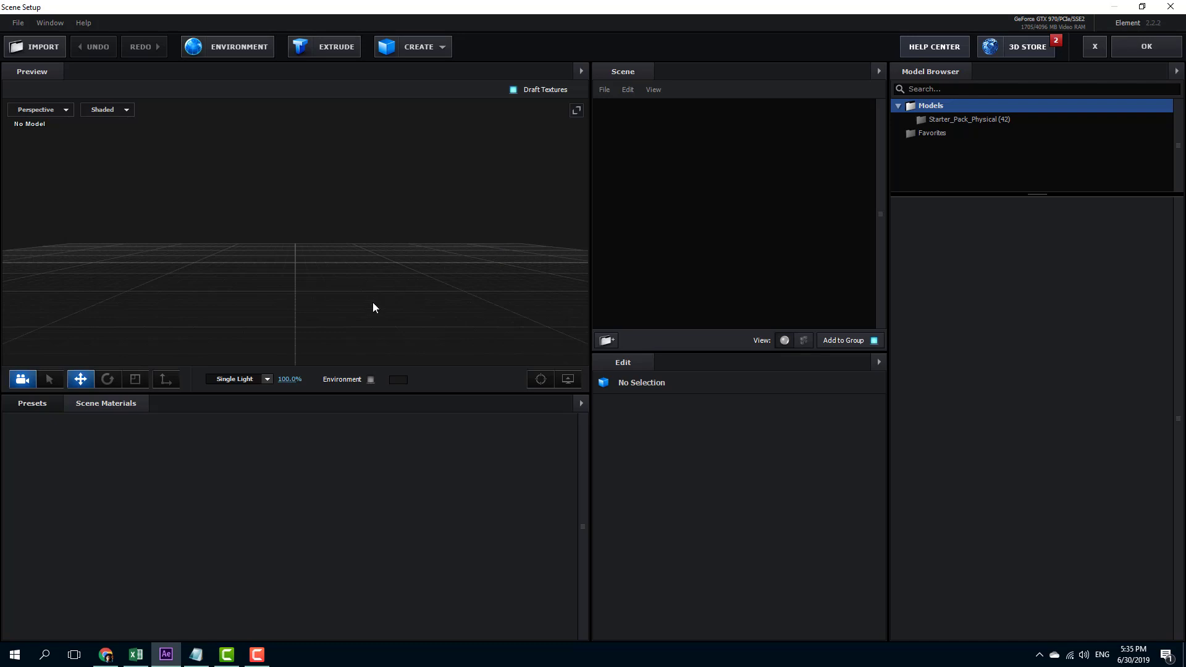
Add the chess_board and bulb models from Starter_Pack_Physical to the scene and apply the scene setup.
click(940, 121)
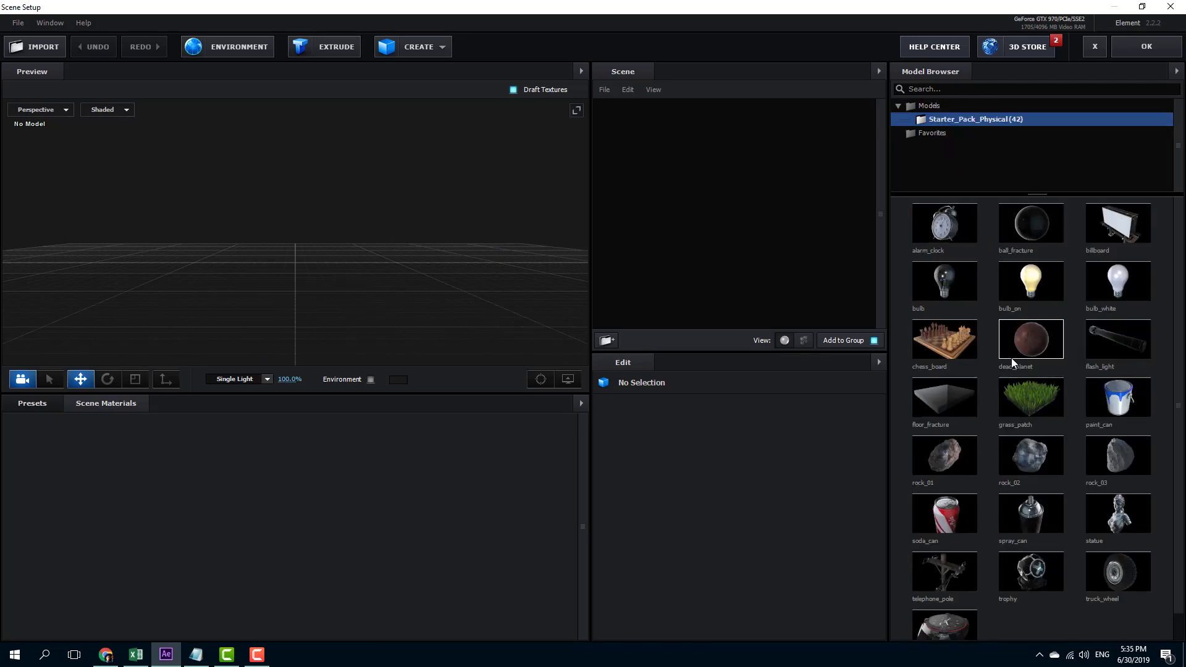
click(958, 335)
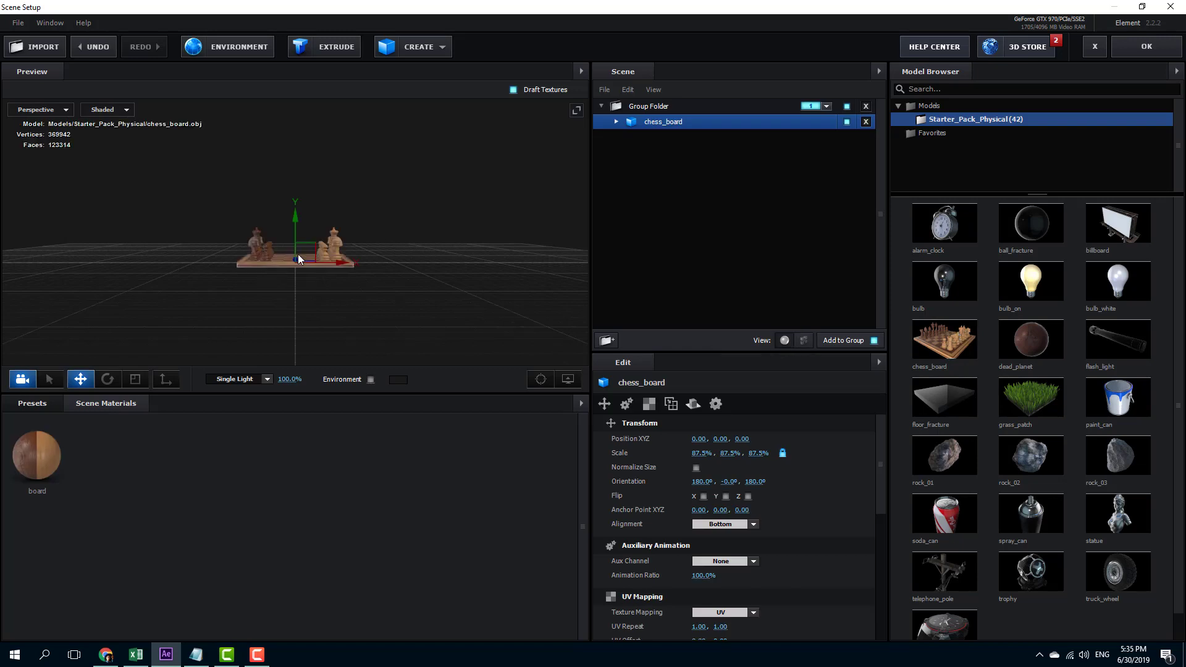
drag(505, 252, 485, 275)
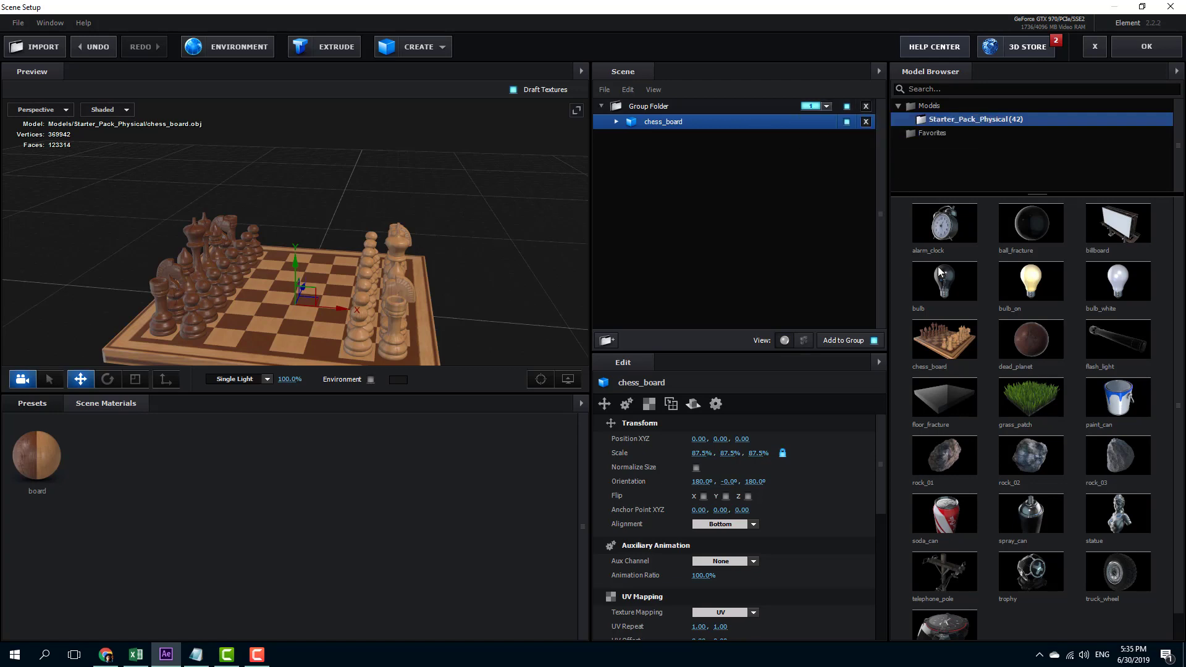
click(959, 289)
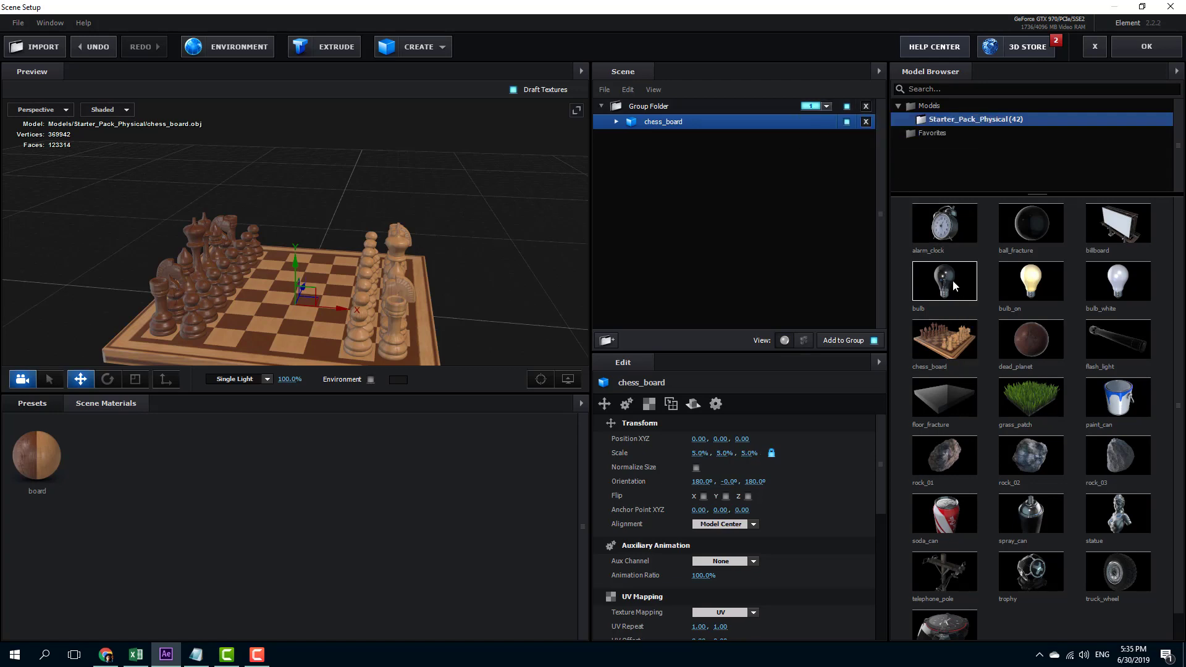
drag(453, 277, 513, 260)
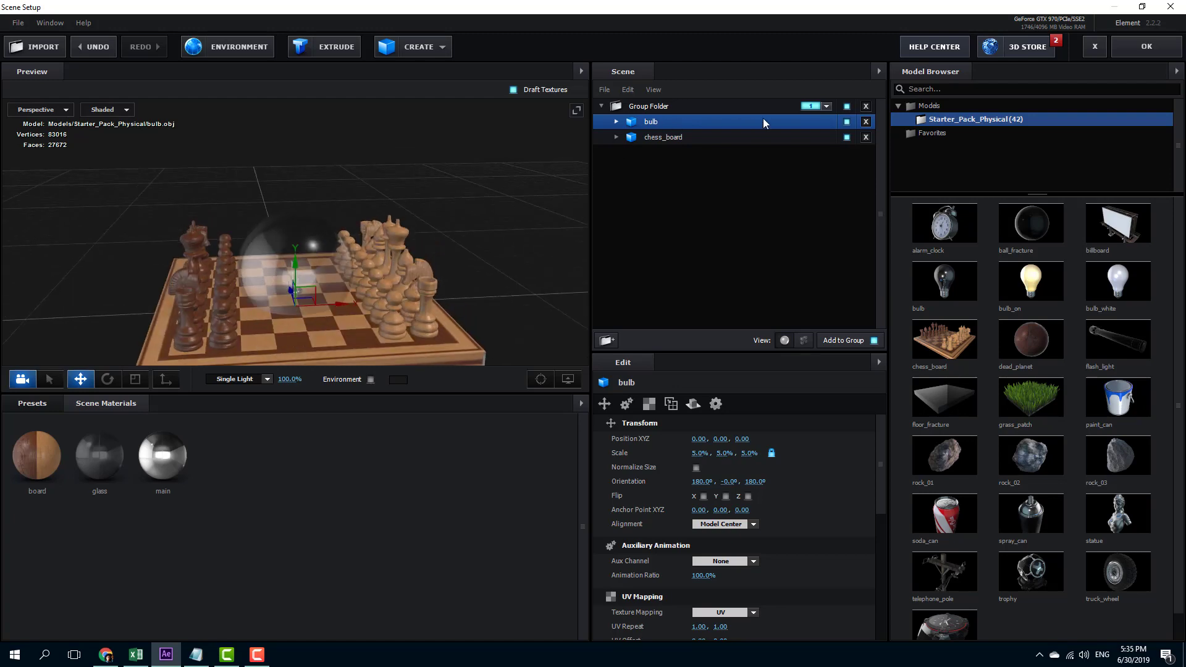
click(1161, 50)
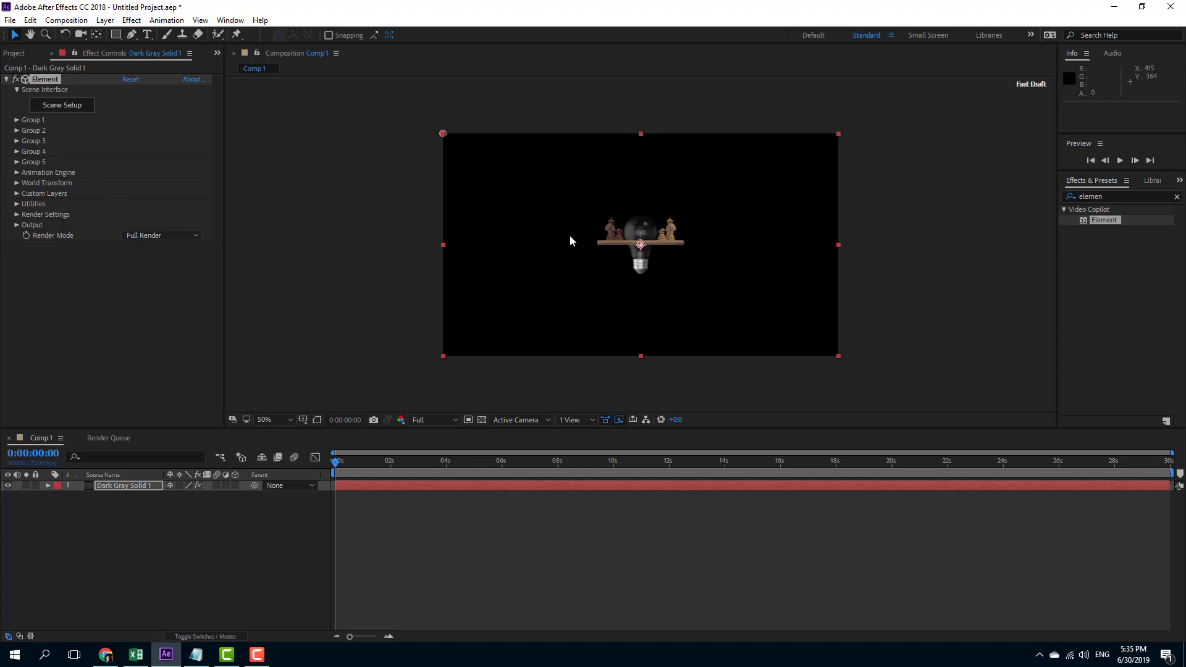
Rotate Group 1's particle replicator to 15° in X and 28° in Y.
click(17, 120)
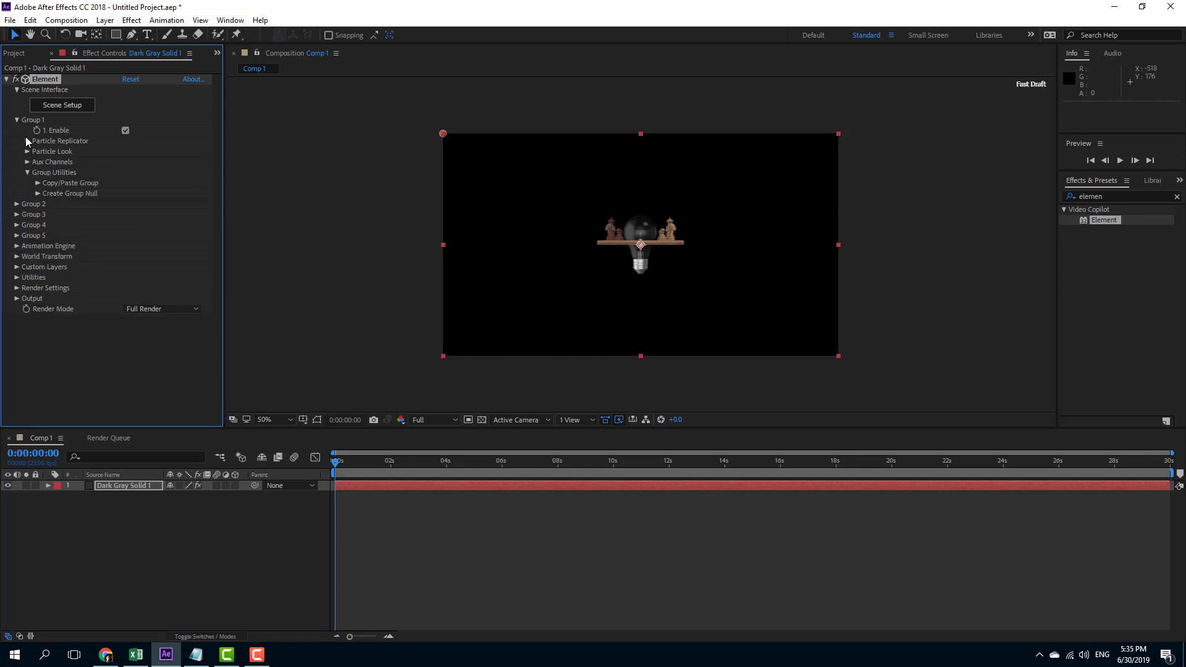
click(27, 141)
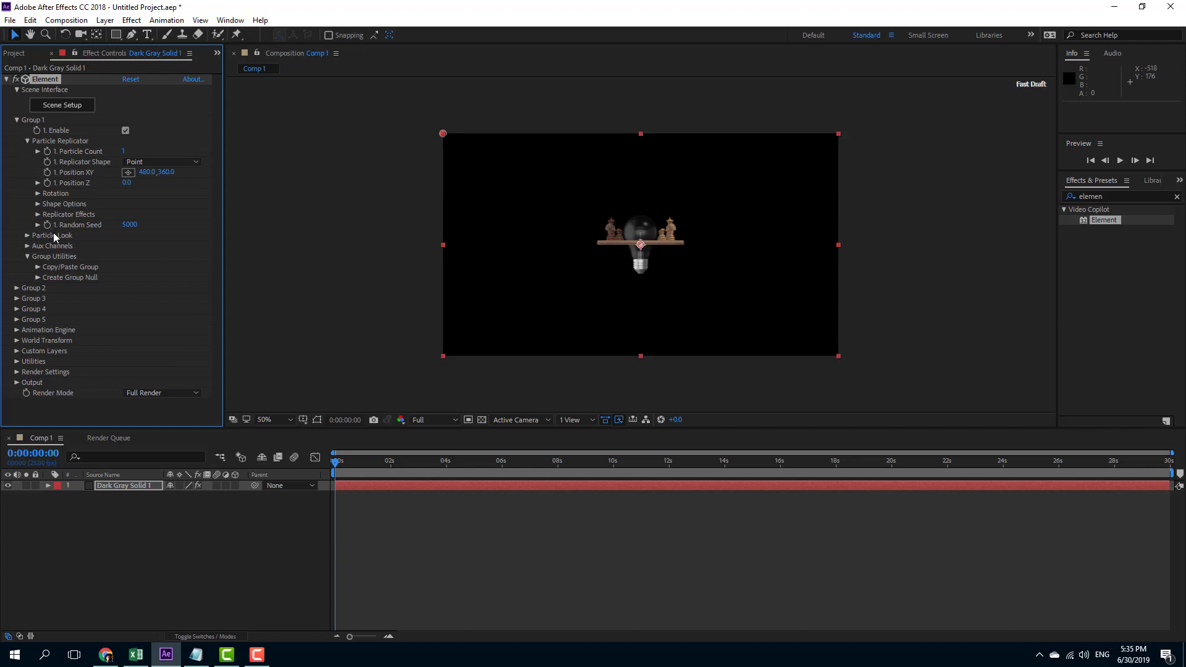
click(37, 194)
drag(137, 203, 169, 223)
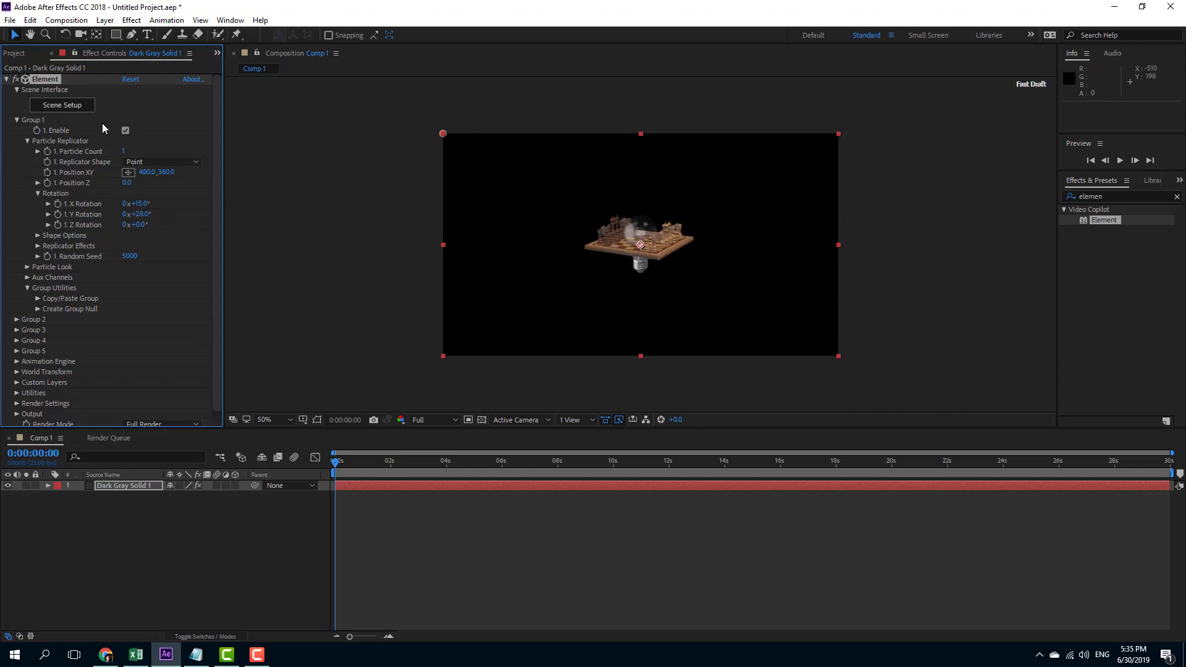
In the scene setup, move chess_board out of the Group Folder, assign it to group 2 and apply the scene.
click(63, 105)
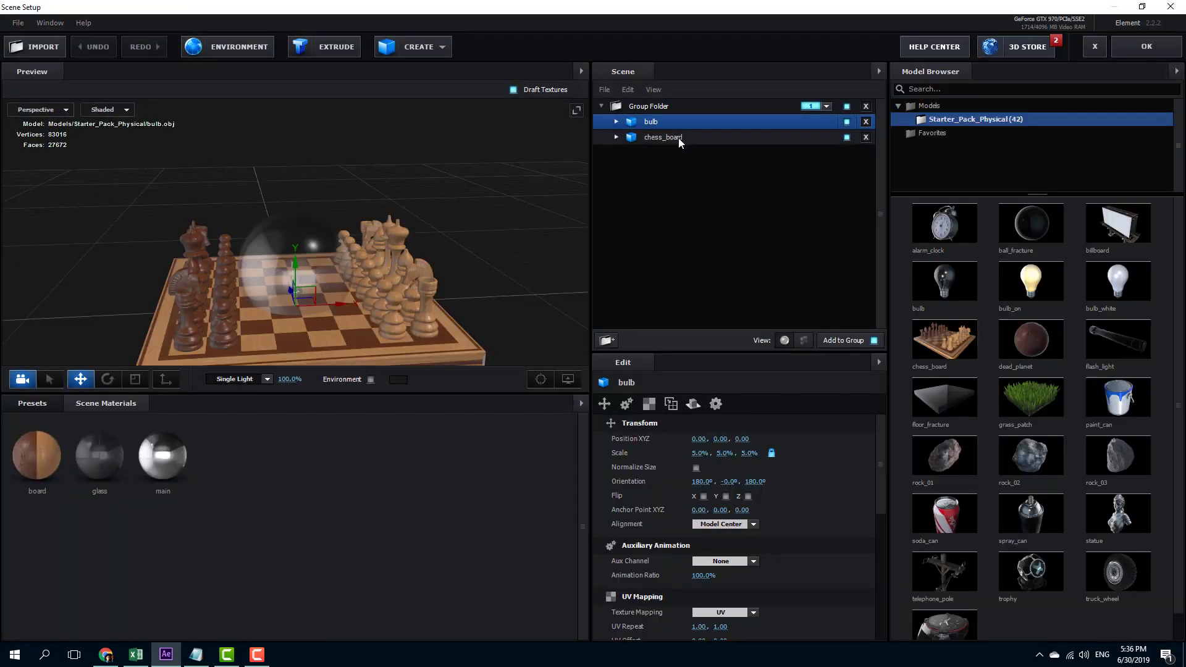
click(673, 138)
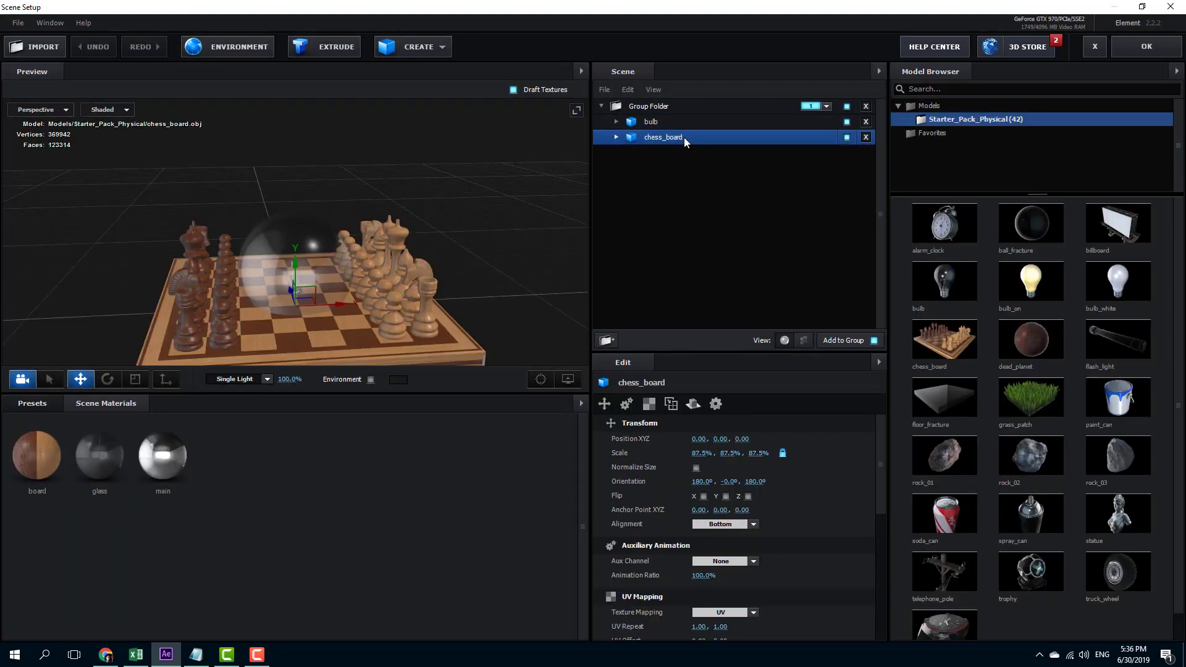
drag(655, 145, 657, 197)
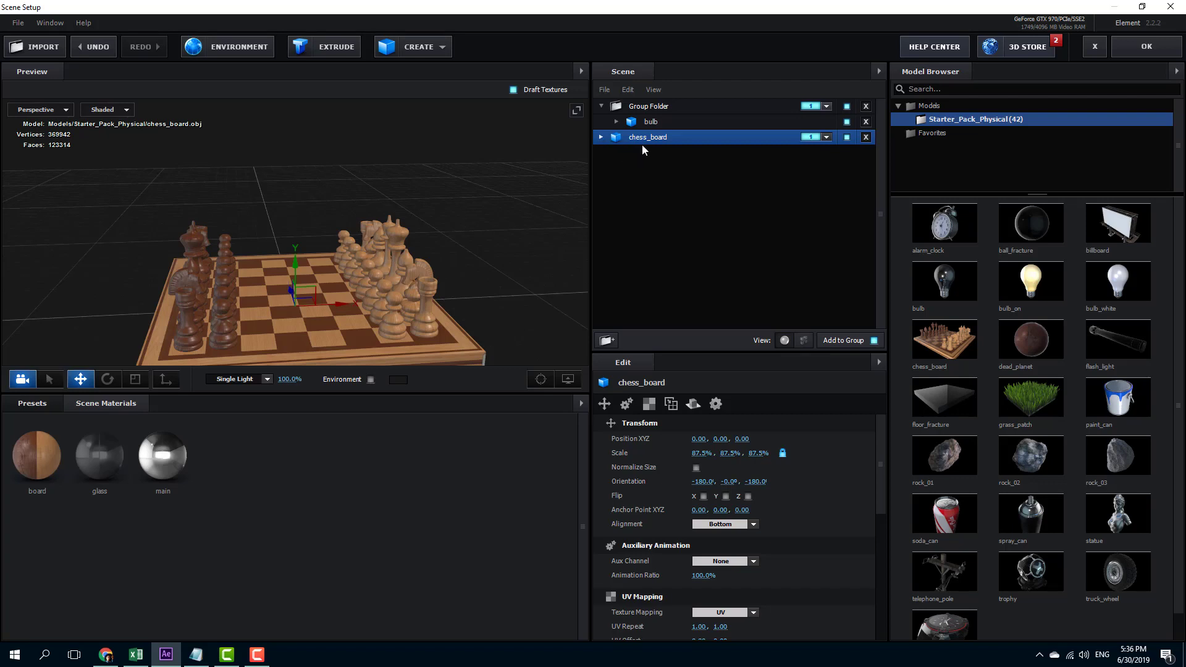
click(815, 139)
click(1141, 47)
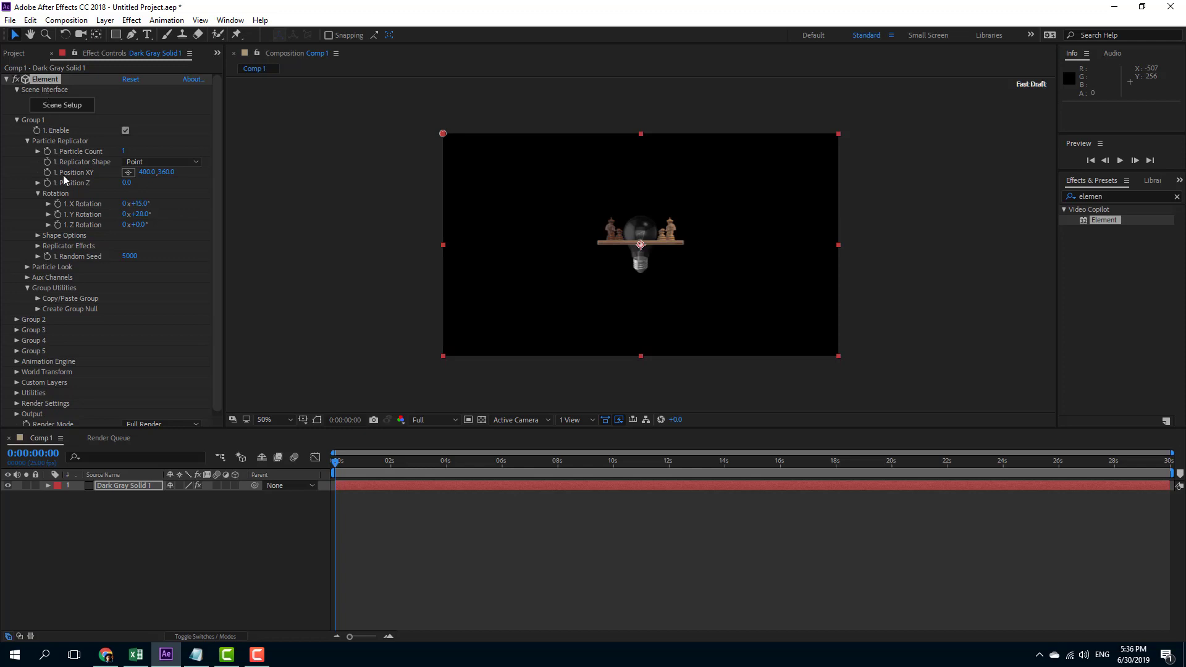
Set Group 1's X Rotation to -31° and its Position XY to 677, 360.
click(42, 127)
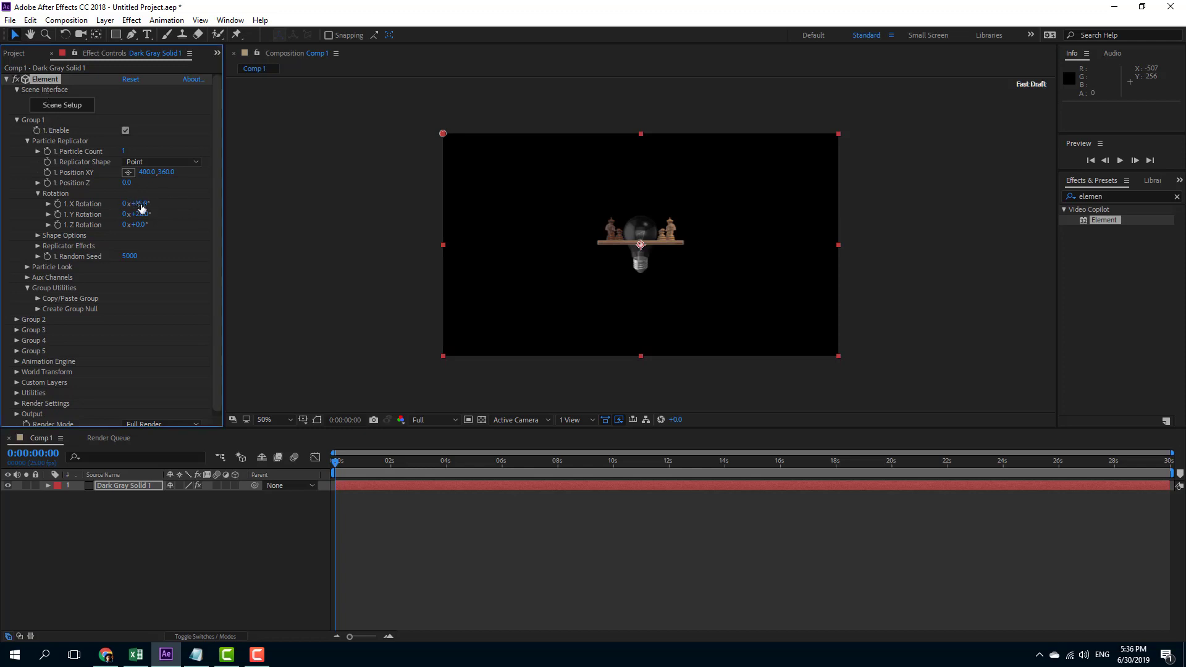
drag(164, 204, 127, 208)
click(37, 235)
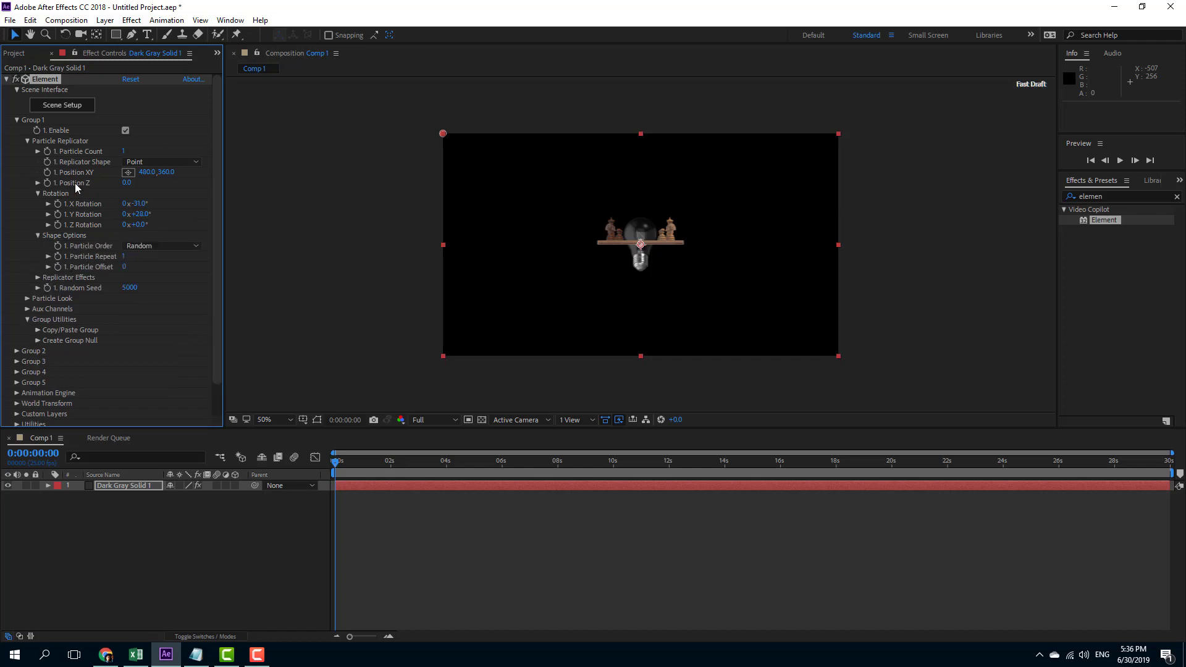
drag(148, 172, 261, 187)
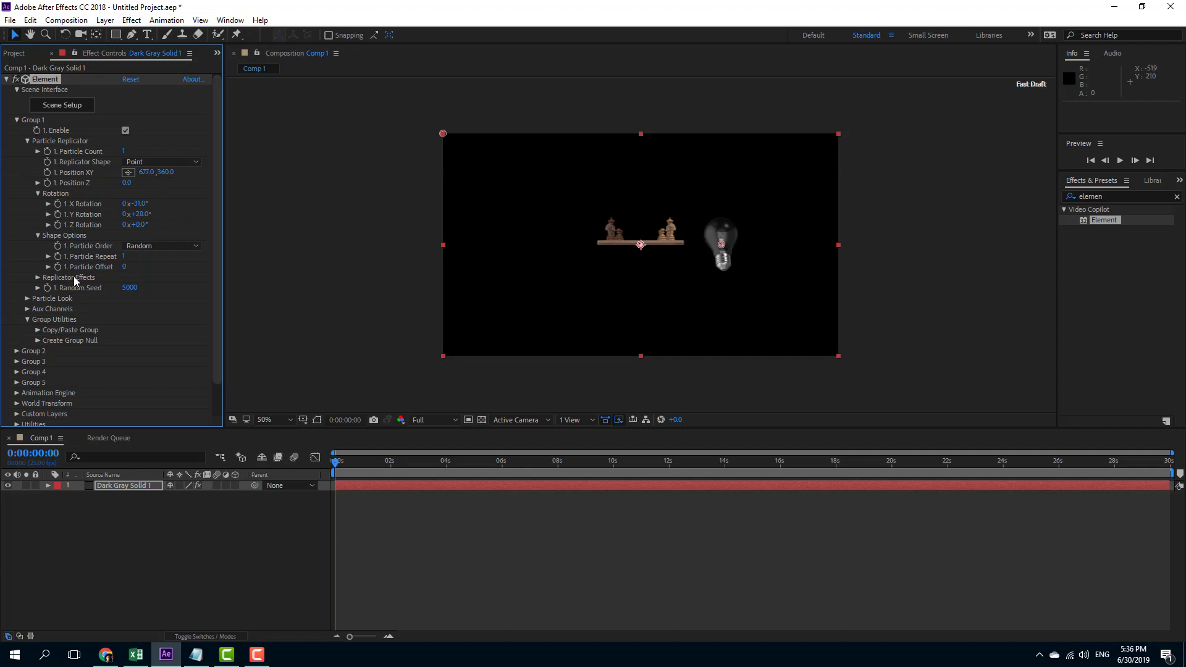
Set Group 2's Position XY to 414, 360 and its X Rotation to 28°.
click(16, 351)
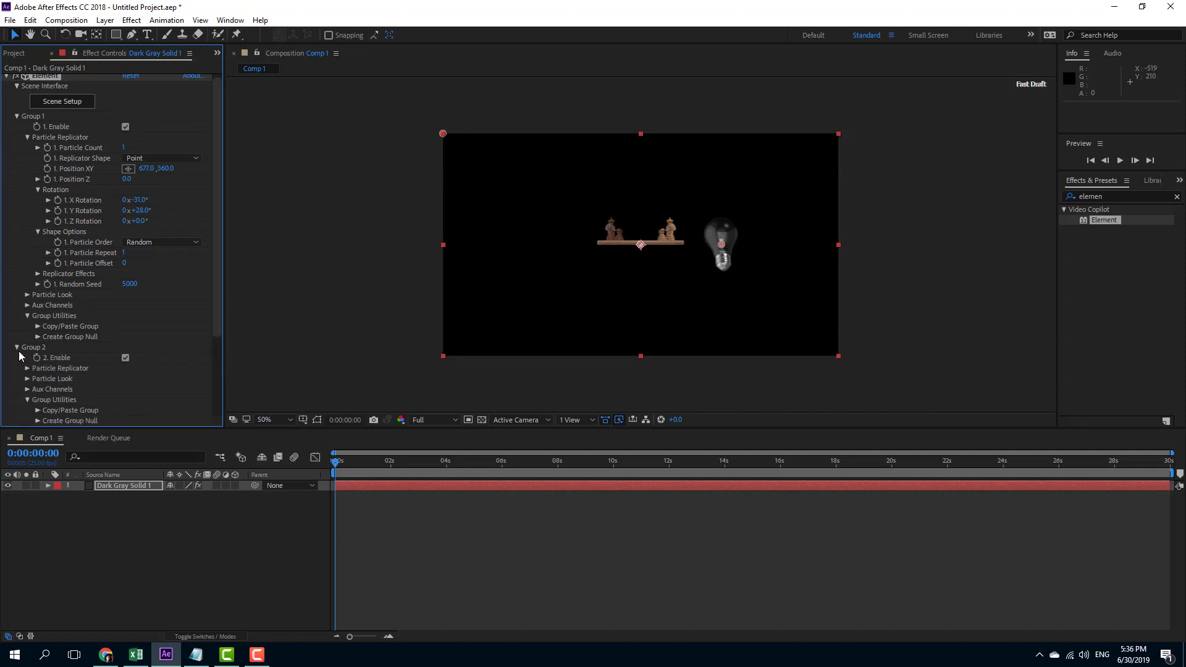
scroll(21, 355, down, 3)
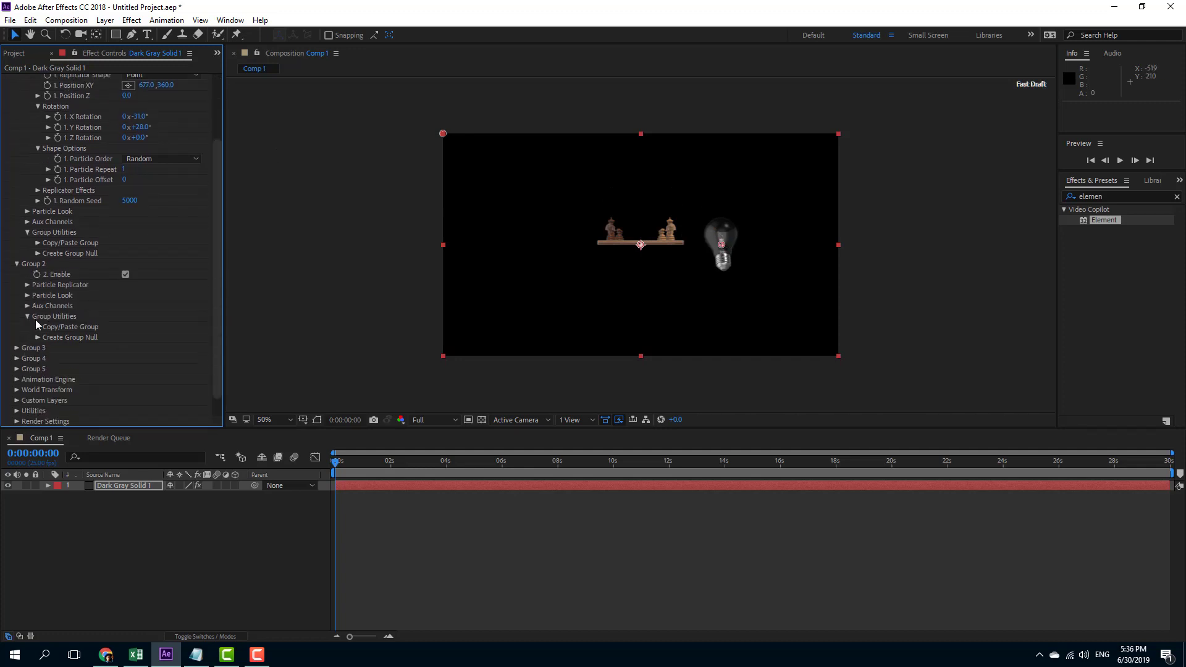
click(27, 285)
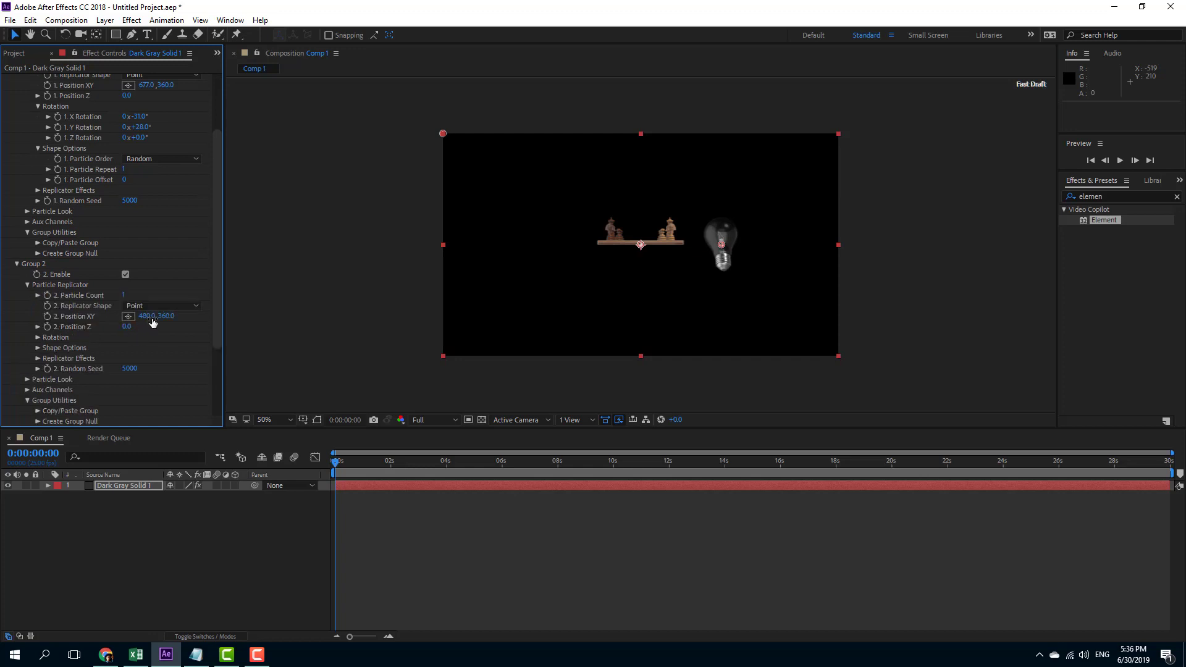
drag(149, 316, 162, 348)
click(38, 337)
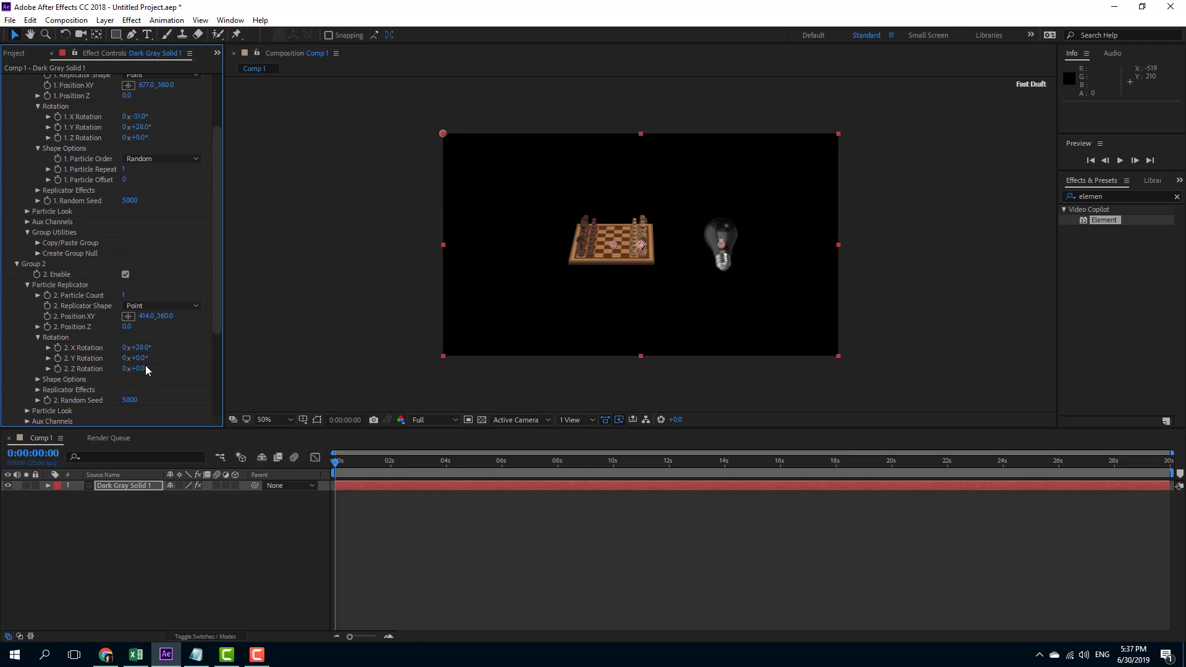
Collapse the Group 1 and Group 2 settings and the whole Element effect.
scroll(82, 274, up, 3)
click(16, 119)
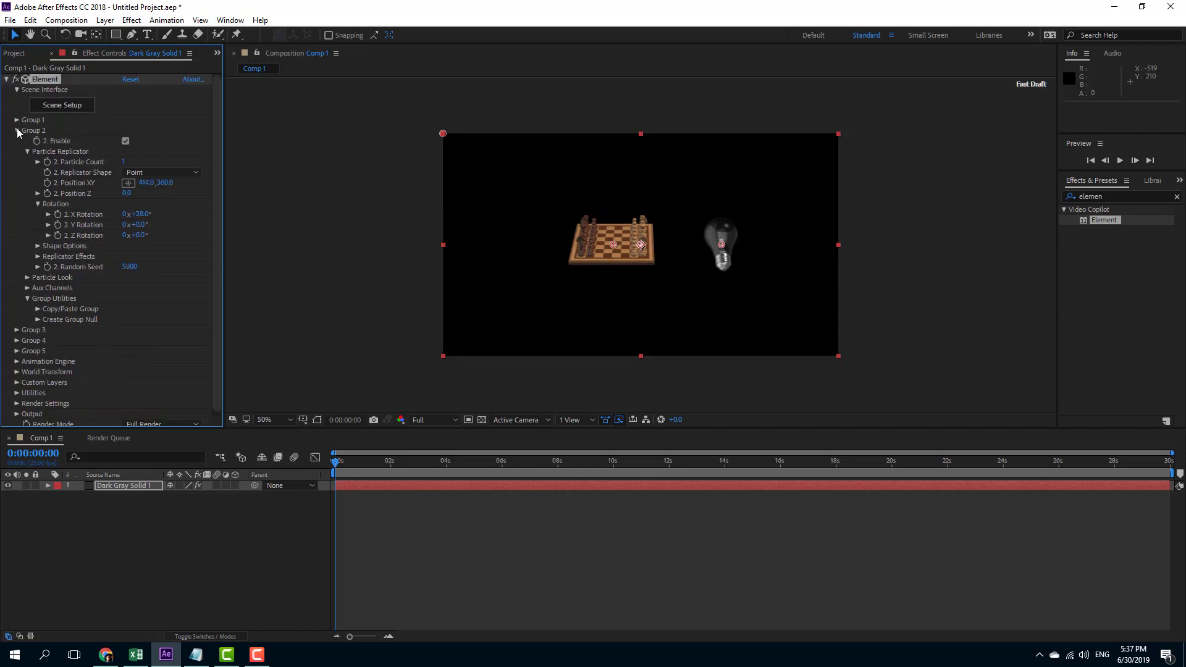
click(17, 130)
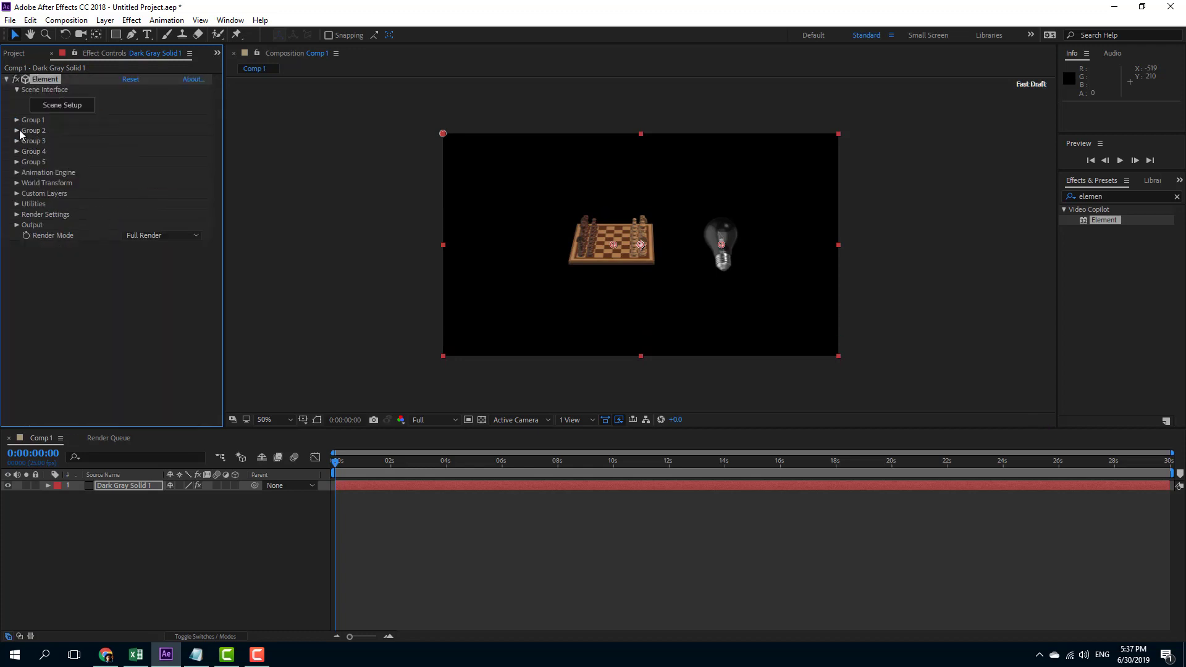
click(6, 79)
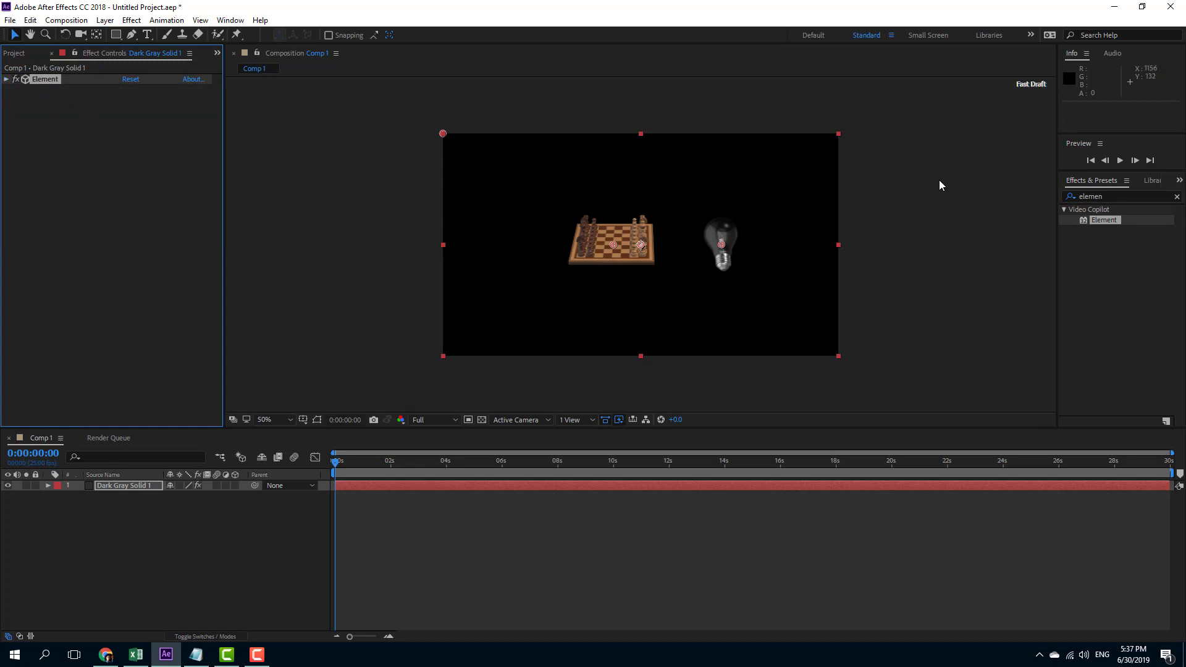
Try a second Element effect on Dark Gray Solid 1 and delete it.
drag(1095, 217, 138, 488)
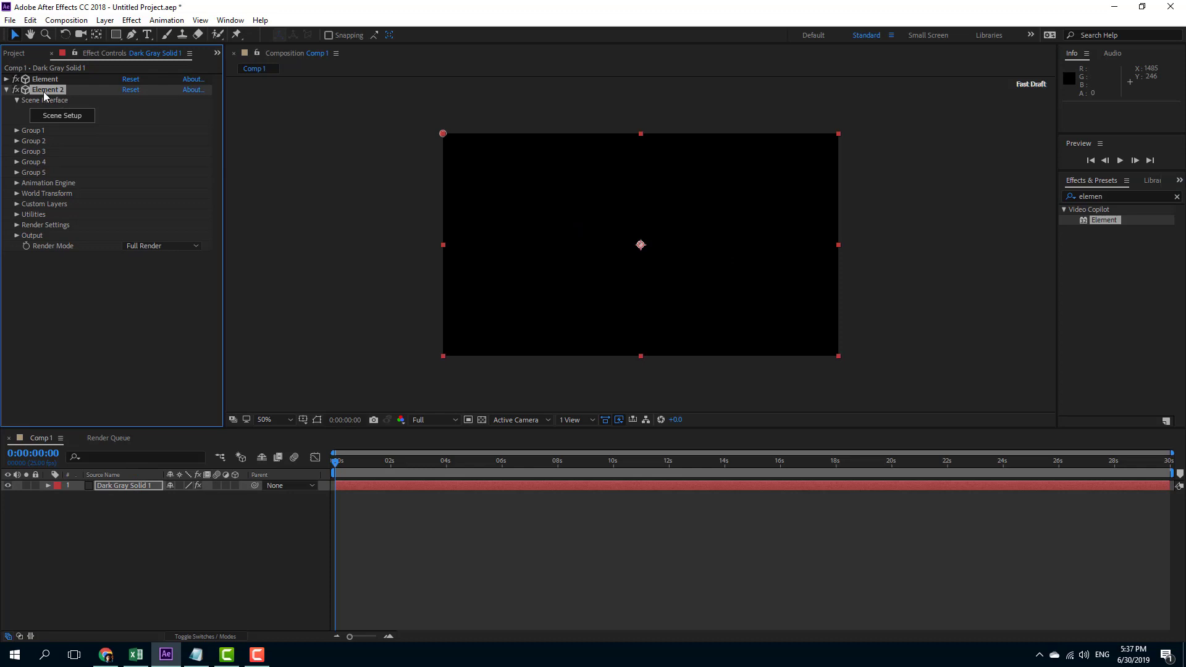
click(48, 92)
key(Delete)
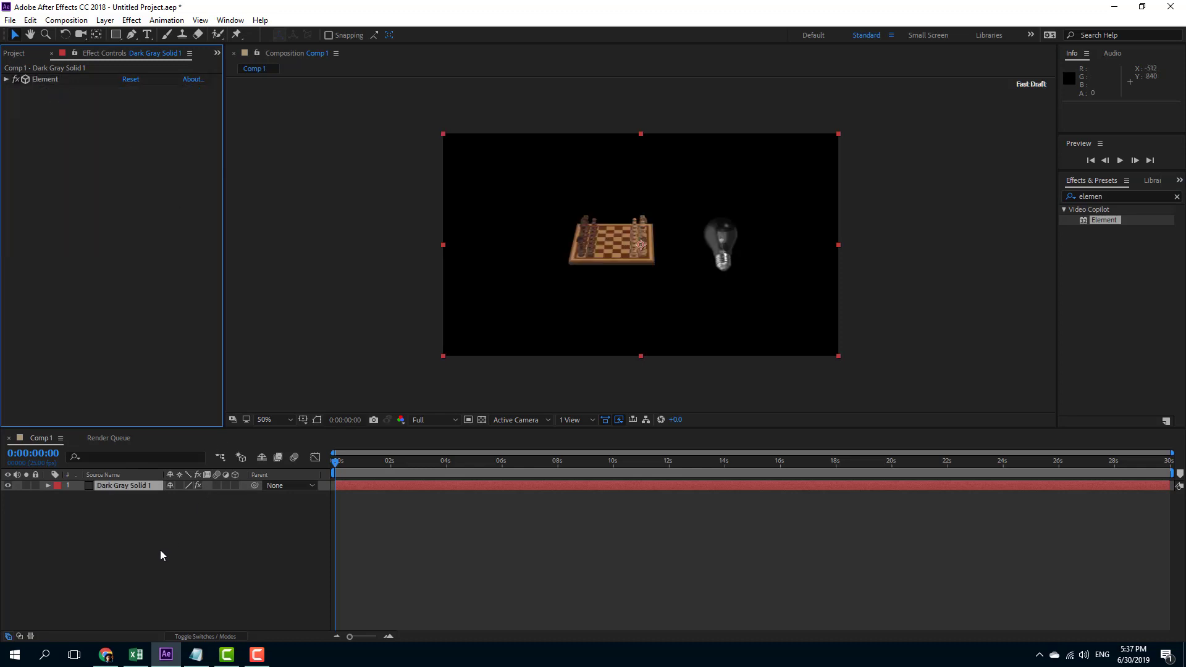
Create a second solid layer with the default settings and apply the Element effect to it.
right_click(161, 550)
mouse_move(234, 415)
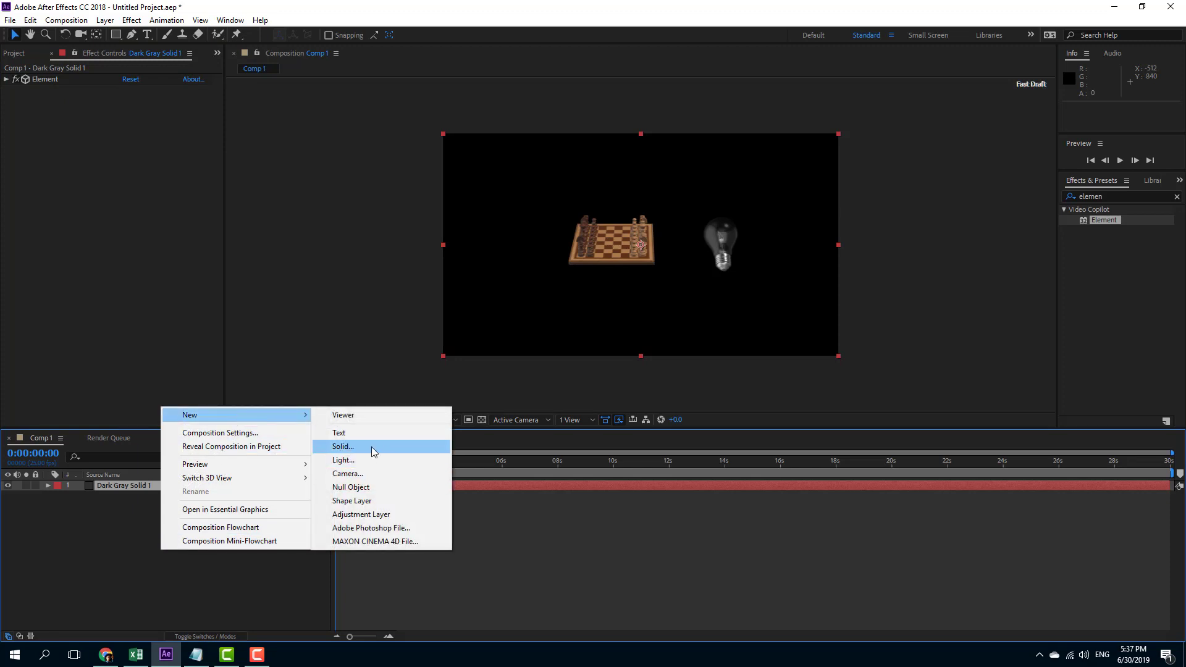
click(374, 452)
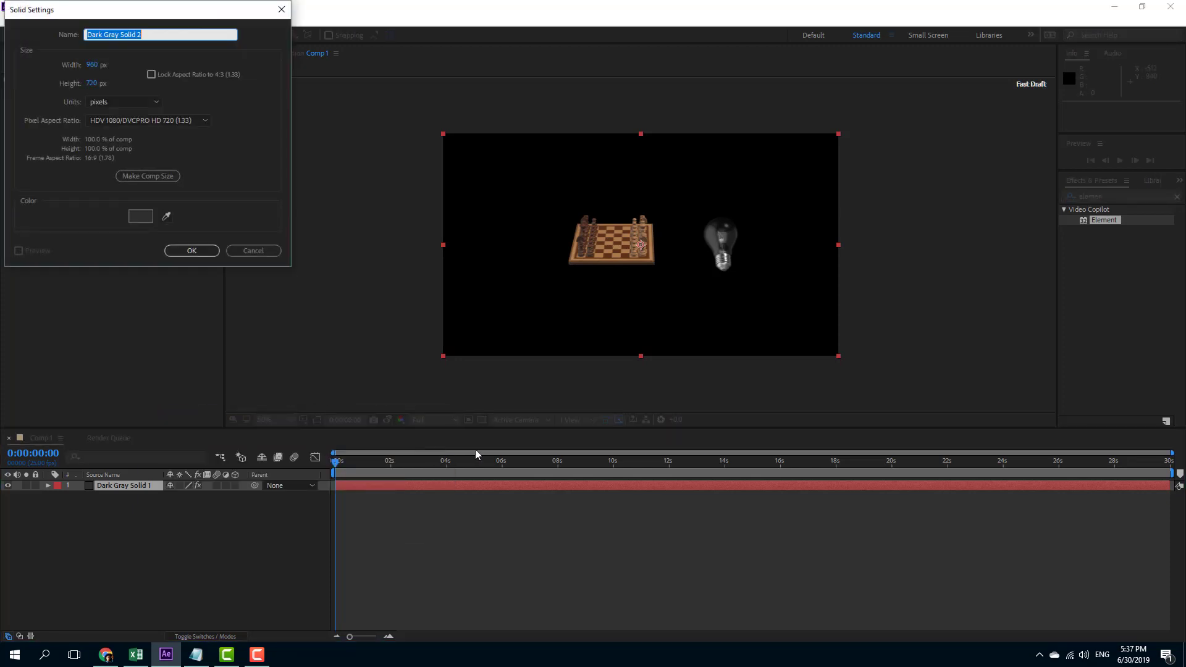
click(205, 254)
drag(1106, 216, 658, 227)
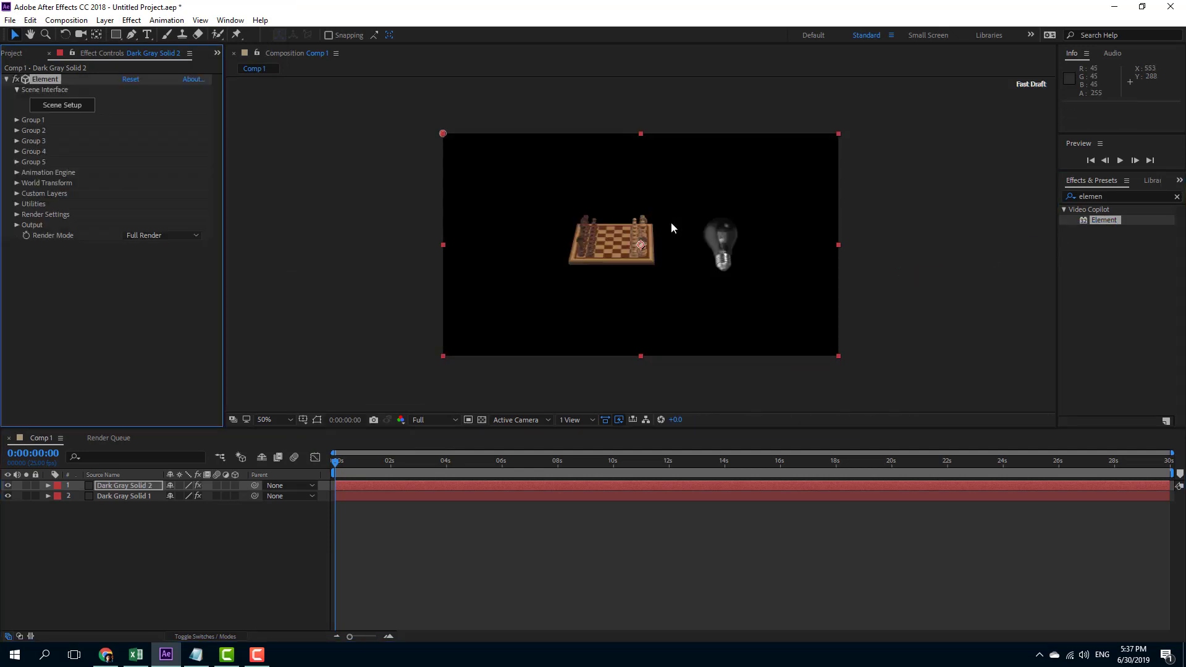
Expand the Element effect on Dark Gray Solid 1 and compare the effects on both solid layers.
click(108, 495)
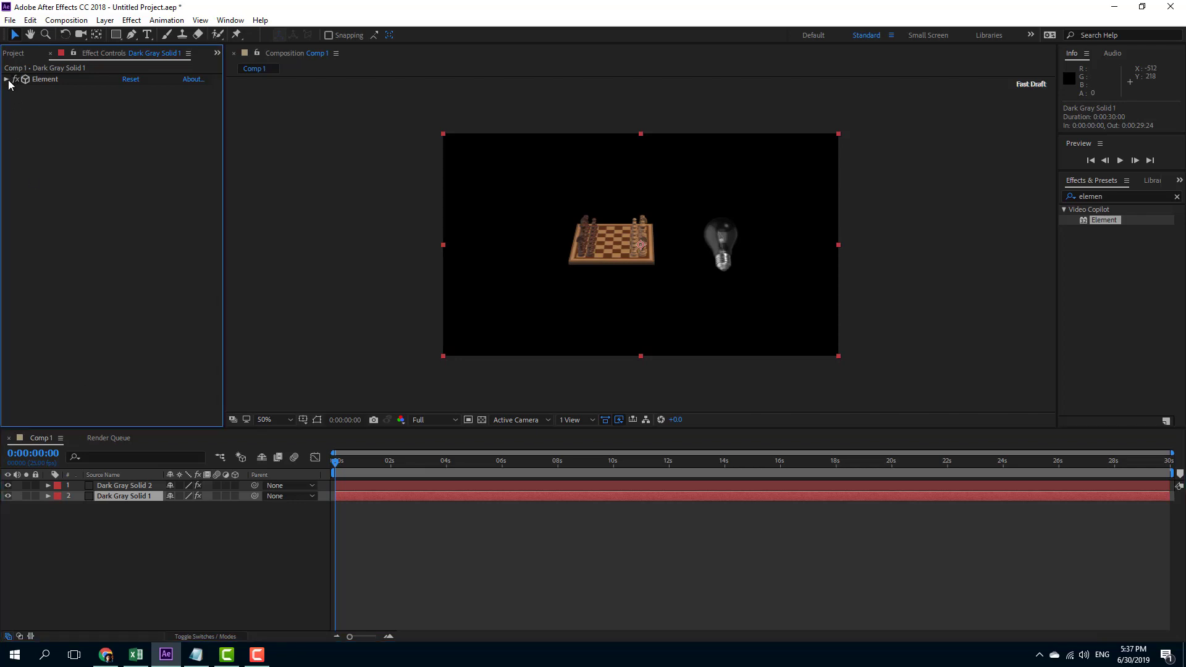
click(6, 79)
click(124, 485)
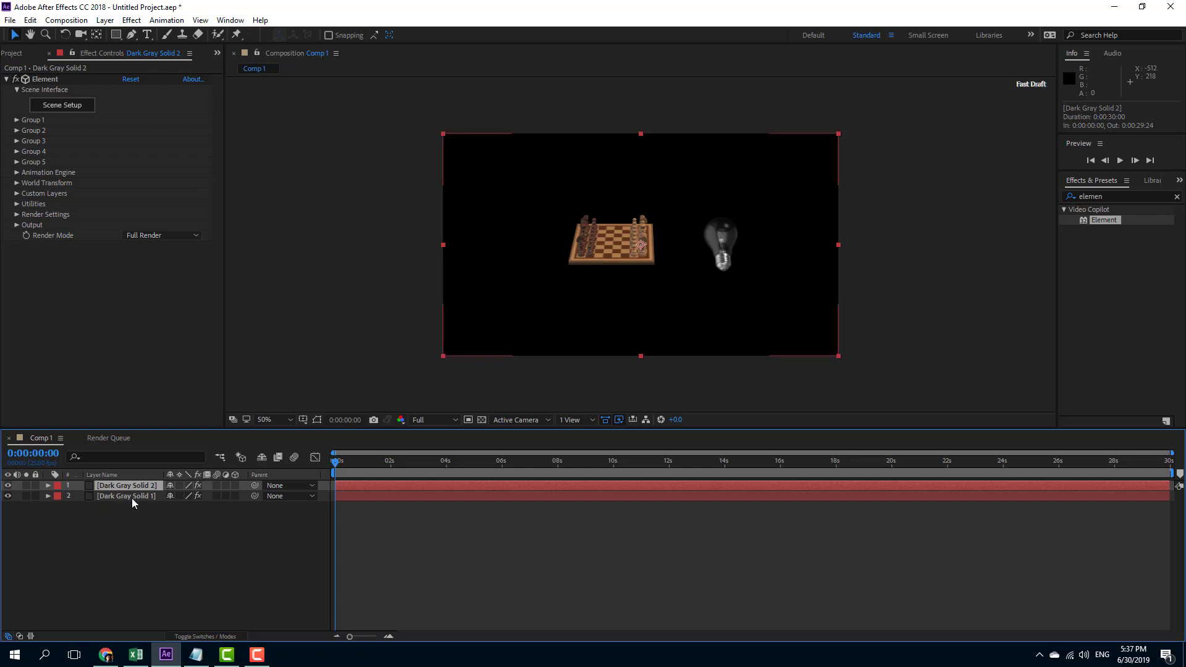
click(126, 502)
click(128, 498)
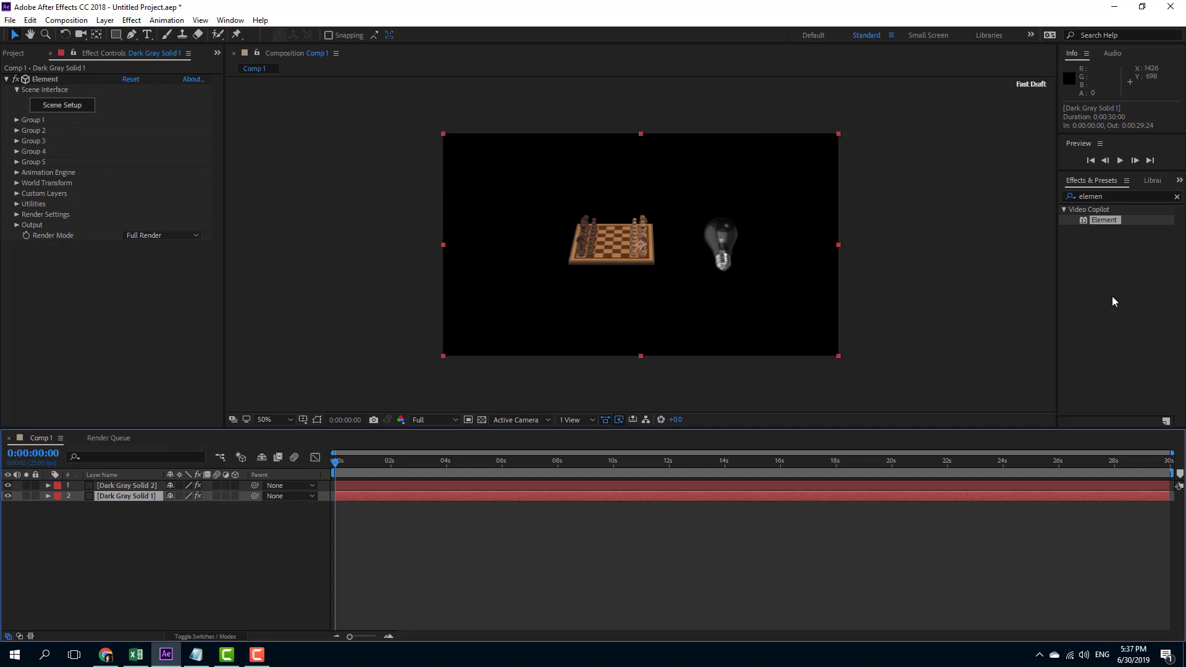
drag(1099, 220, 133, 486)
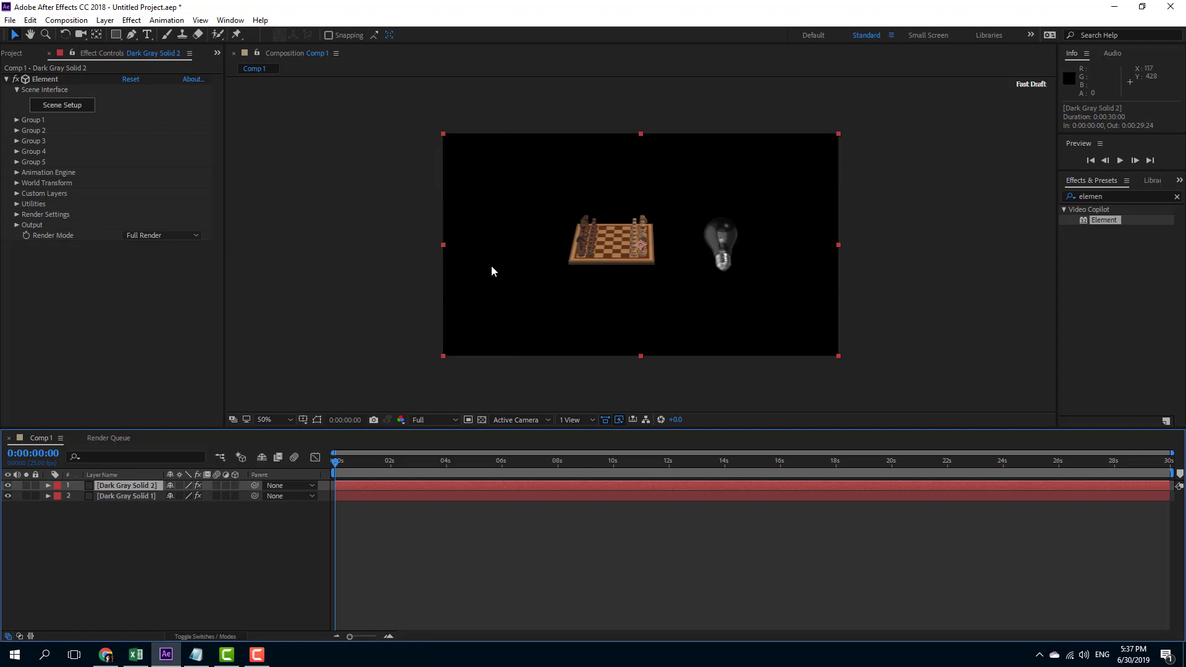